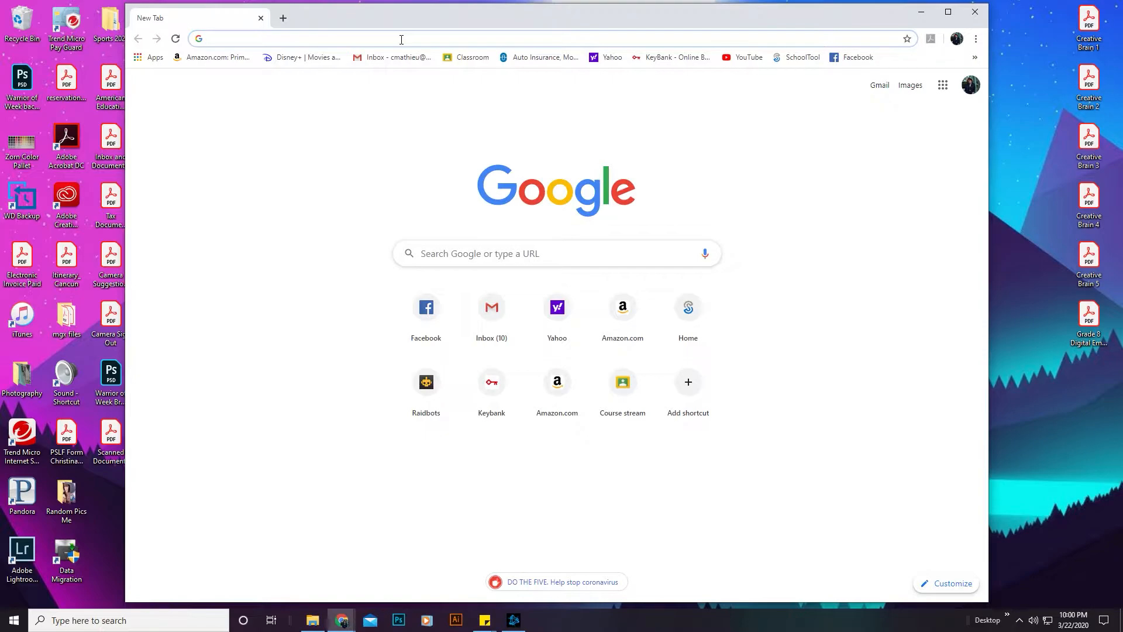
Step: Go to the pixlr.com website
type("pixlr")
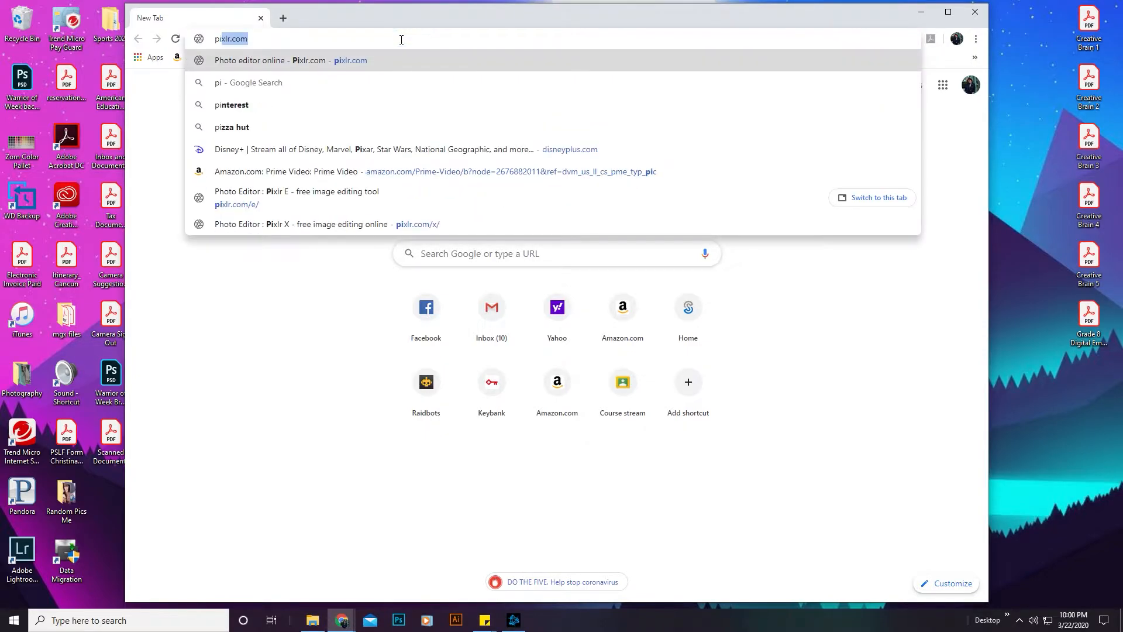
type(".com")
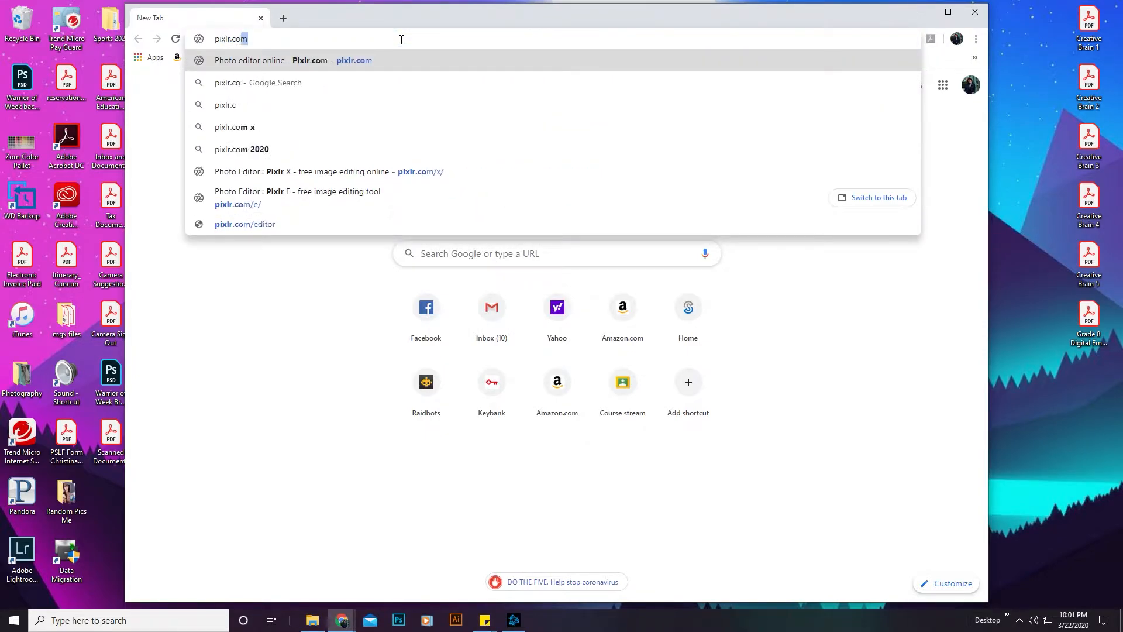
key("Return")
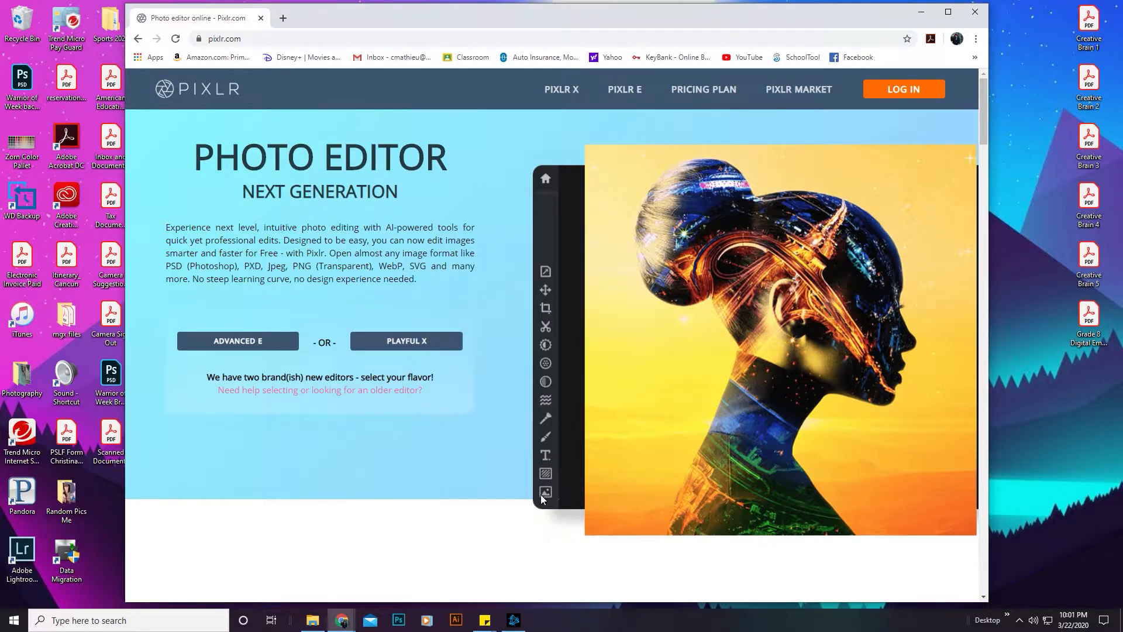
Step: Launch the Advanced E editor and open the "rusted anchor" photo from the Photography folder
left_click(241, 343)
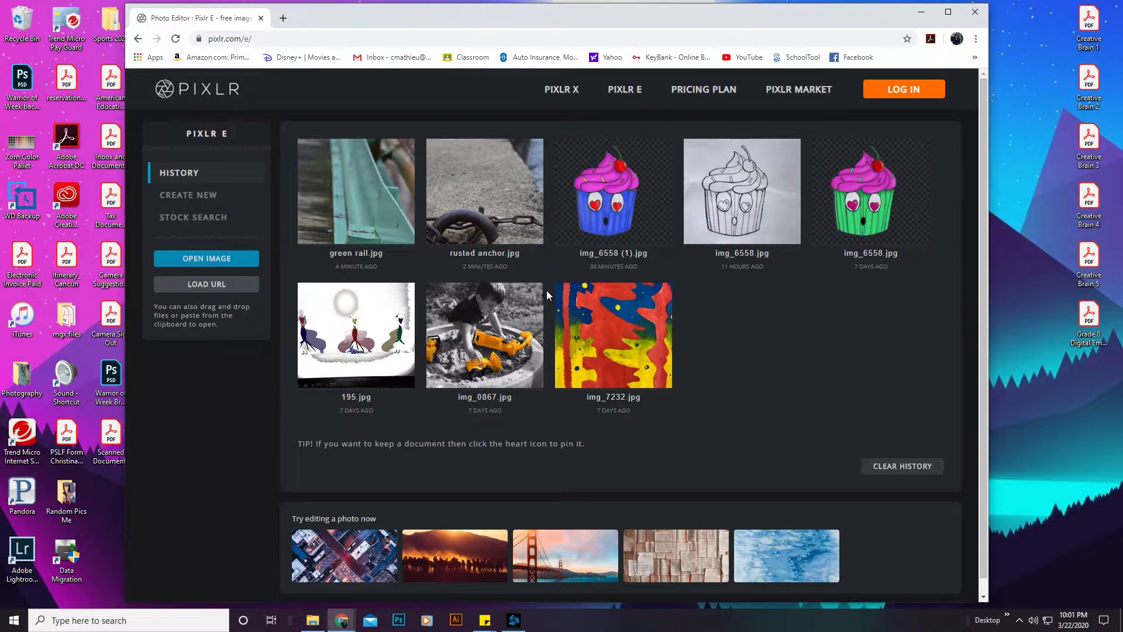
left_click(211, 258)
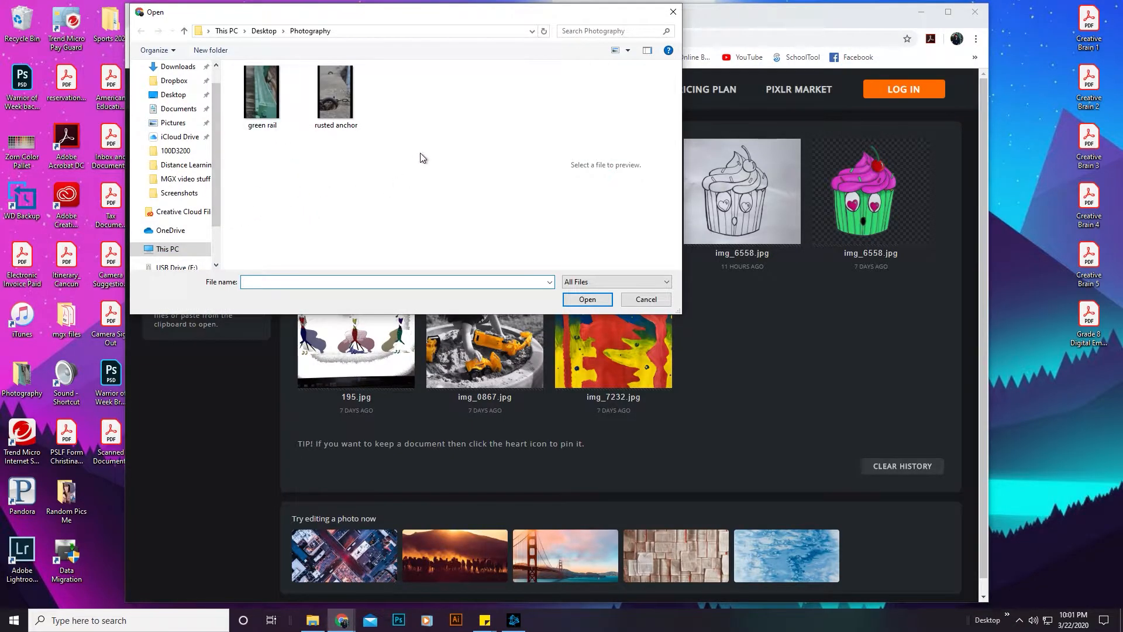
double_click(339, 93)
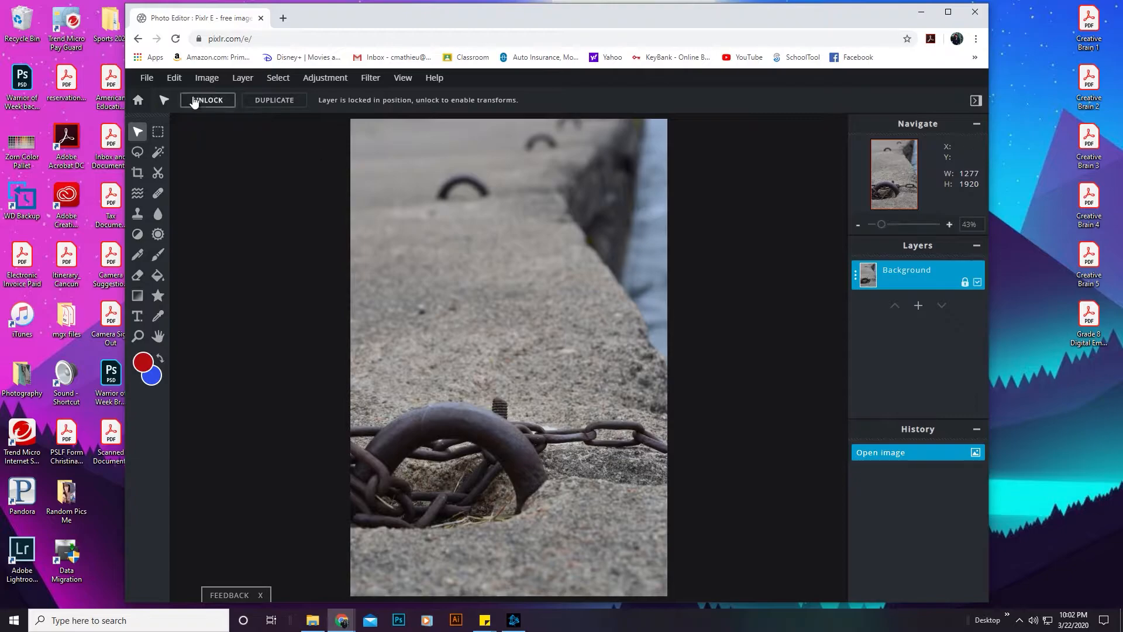
Step: Open the DSC_0261 photo from the desktop folder "Random Pics Me" as a new document
left_click(147, 80)
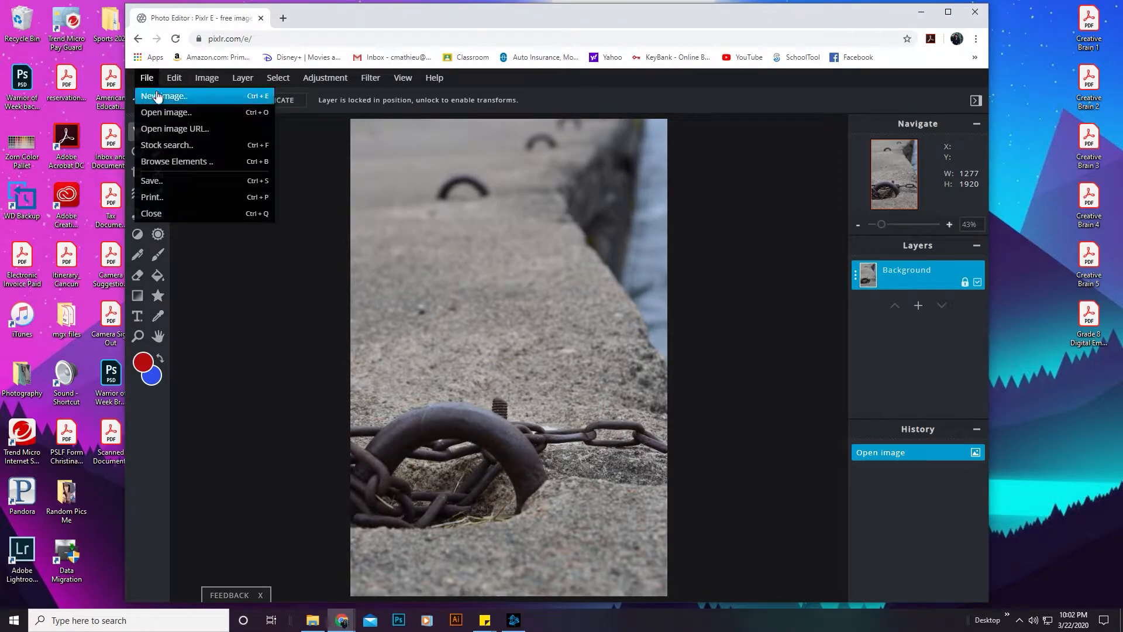
left_click(161, 112)
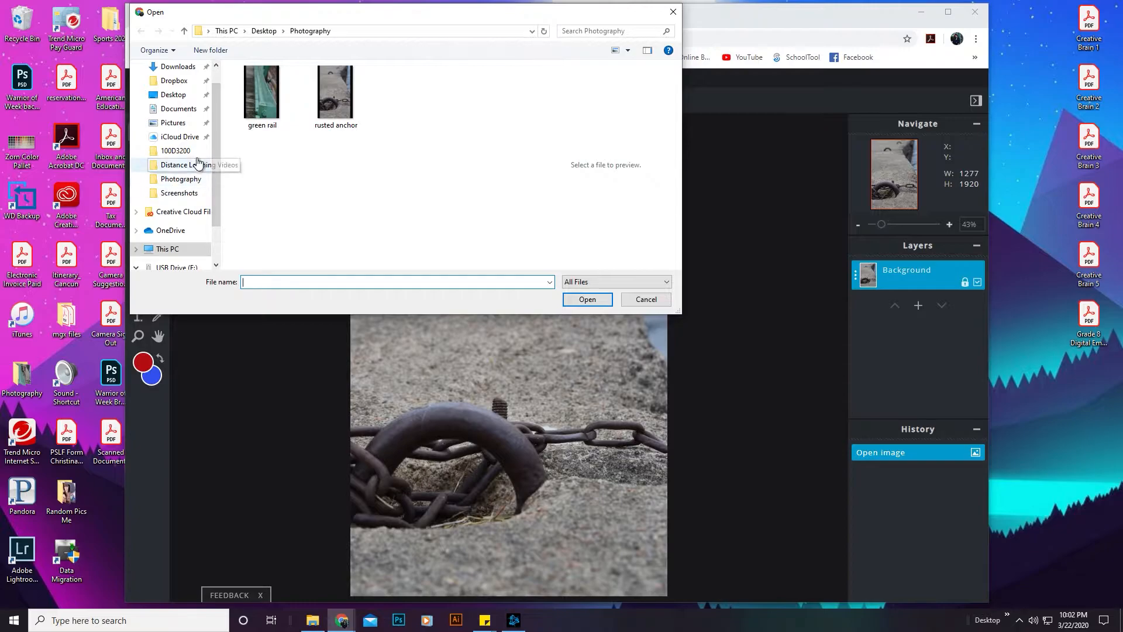
mouse_move(212, 133)
left_mouse_down()
mouse_move(212, 170)
mouse_move(214, 150)
left_mouse_up()
left_click(182, 151)
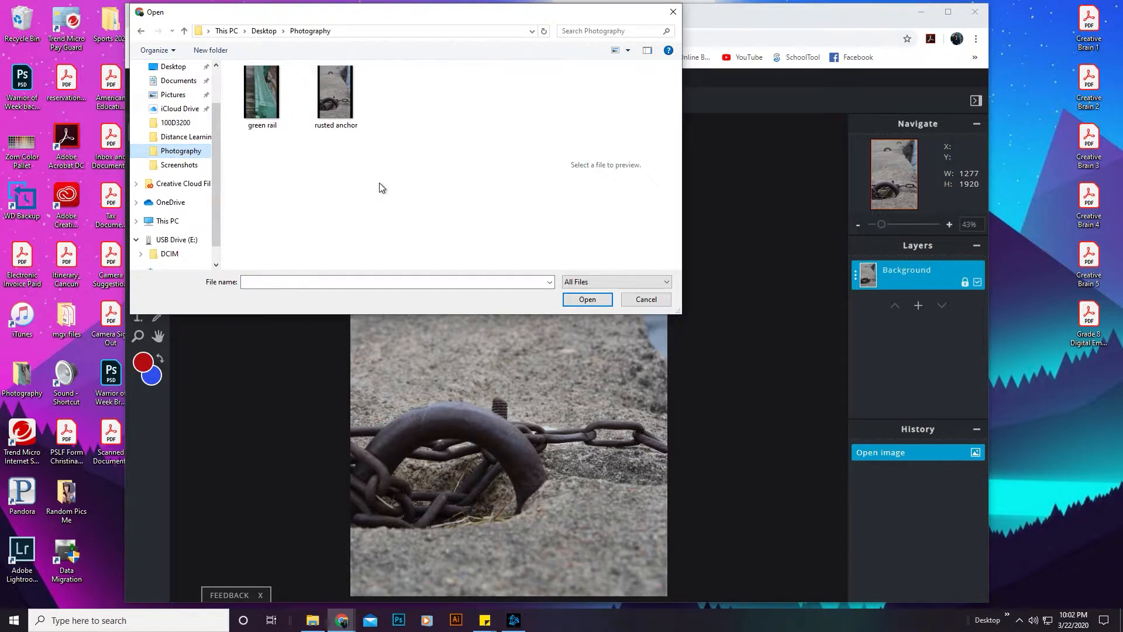
left_click(584, 298)
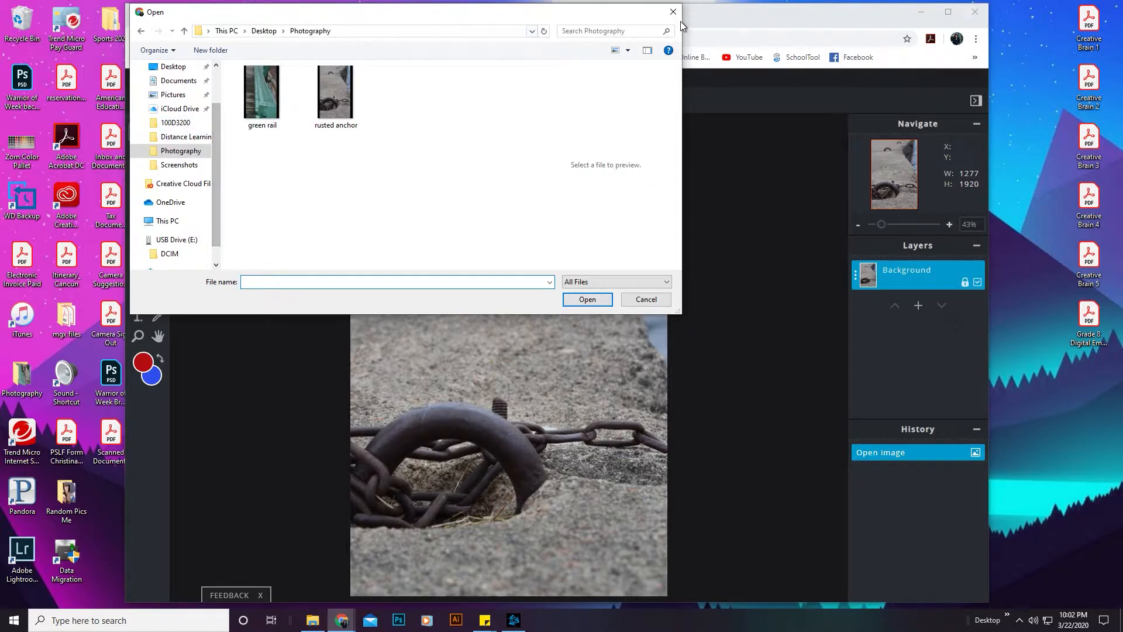
left_click_drag(214, 130, 207, 178)
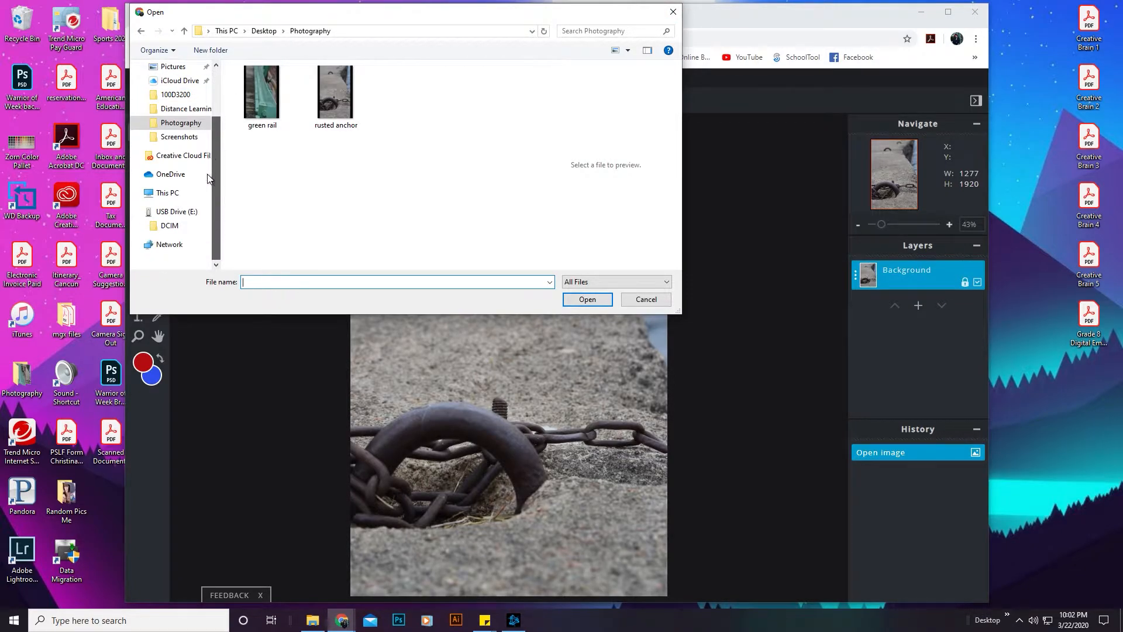
left_click_drag(212, 138, 216, 100)
left_click(175, 95)
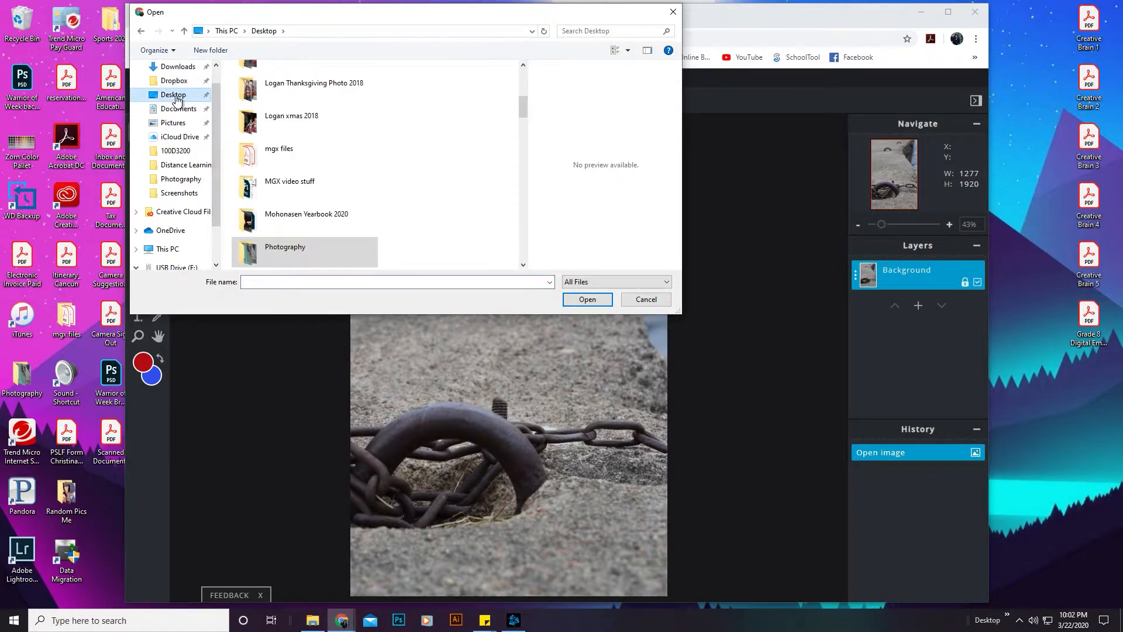
scroll(359, 206, "down", 3)
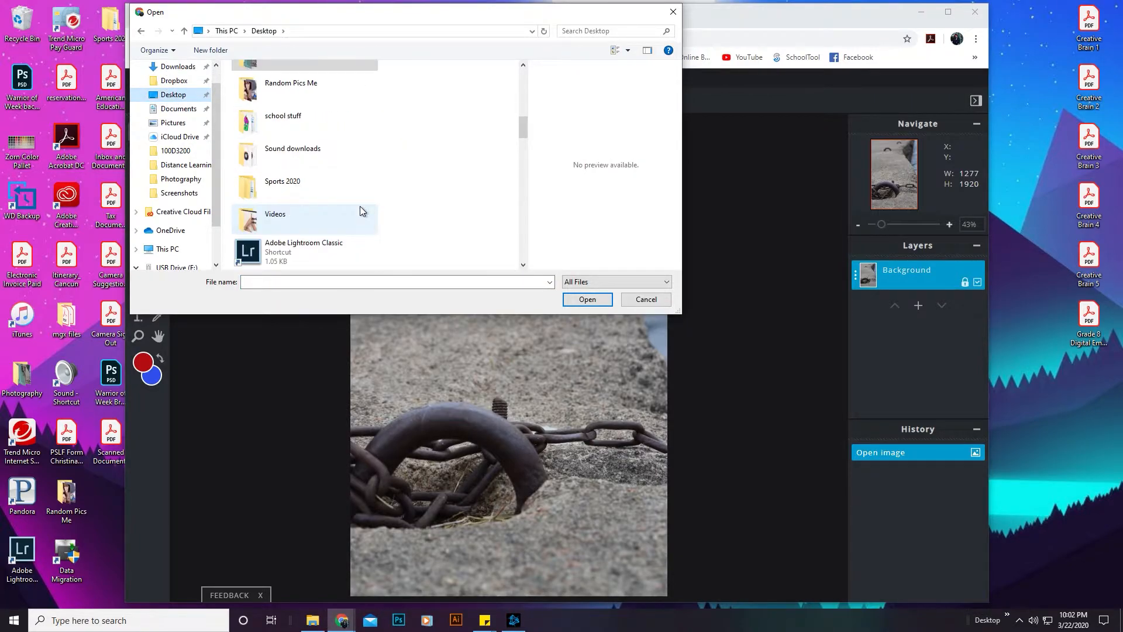
double_click(298, 92)
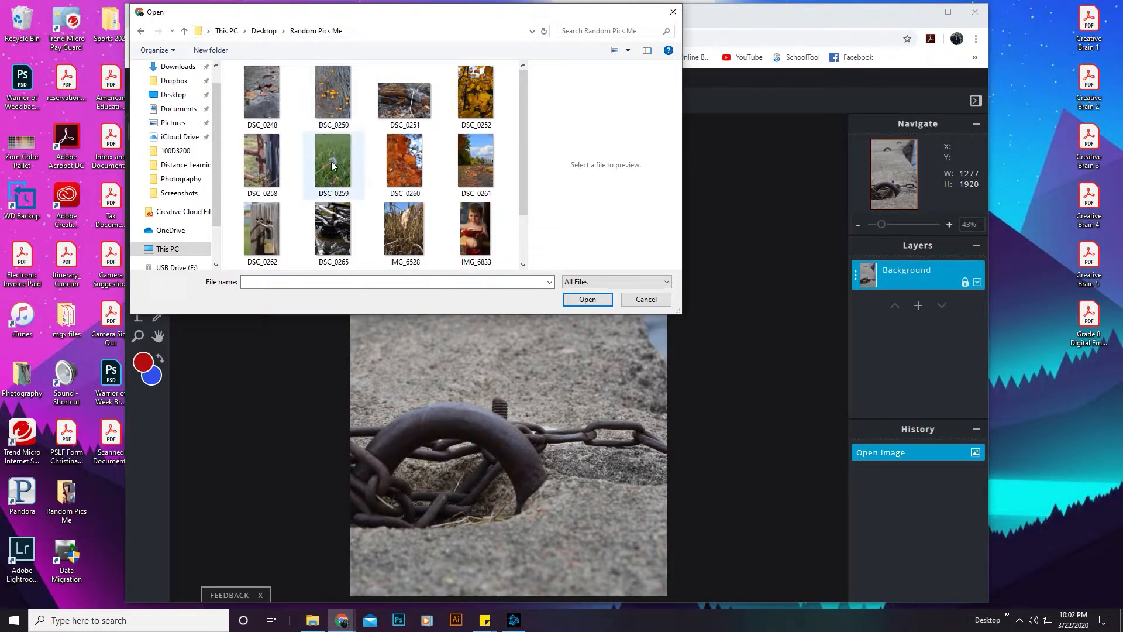
double_click(473, 162)
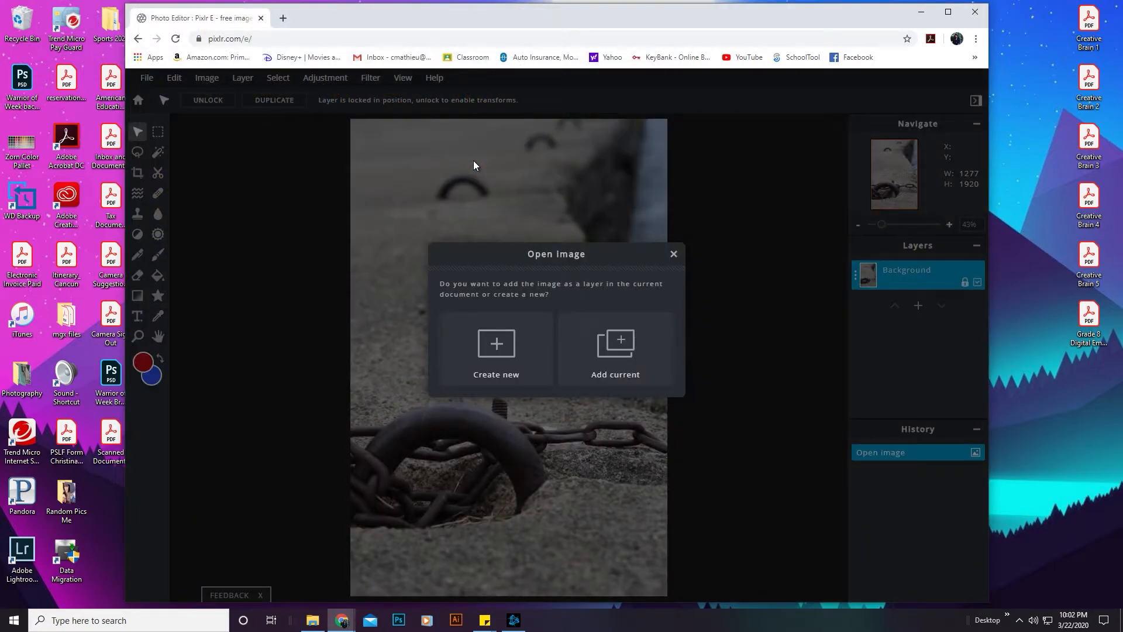
left_click(520, 358)
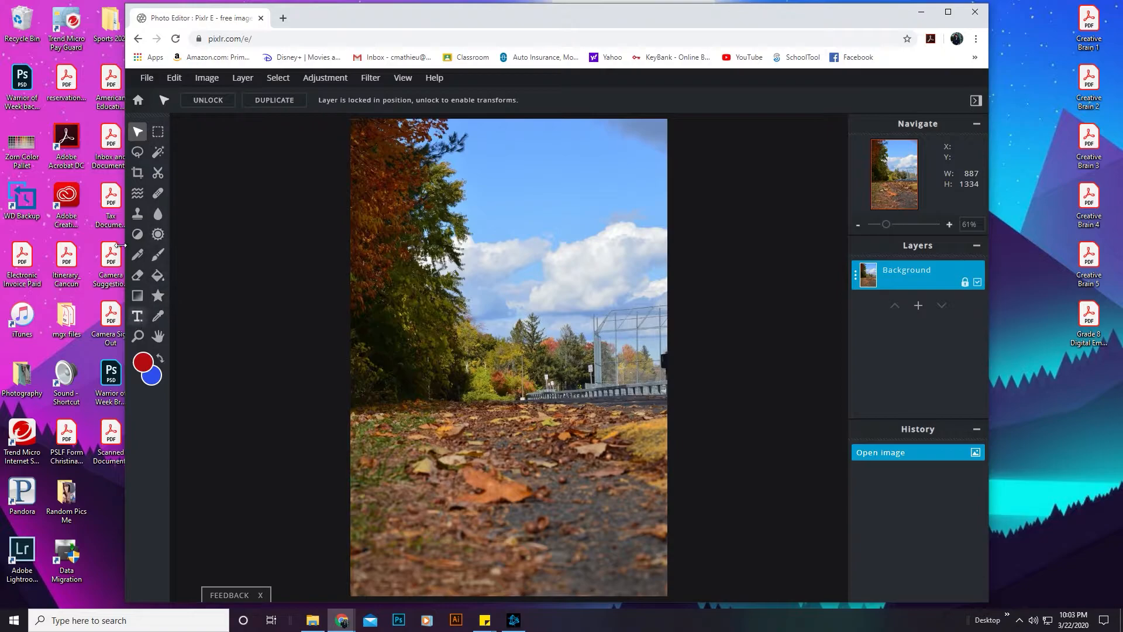
Step: Lasso the background of the photo, covering the trees and sky down to just above the leaf-covered ground
left_click(141, 156)
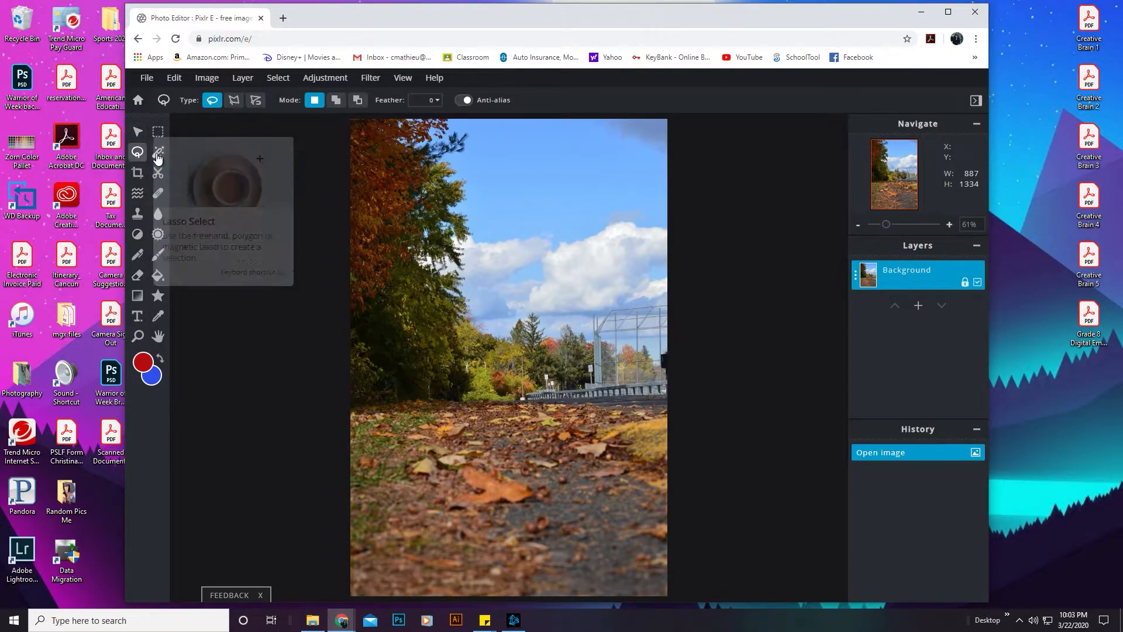
left_click_drag(346, 120, 335, 342)
mouse_move(349, 382)
left_mouse_down()
mouse_move(695, 369)
mouse_move(702, 138)
mouse_move(489, 115)
left_mouse_up()
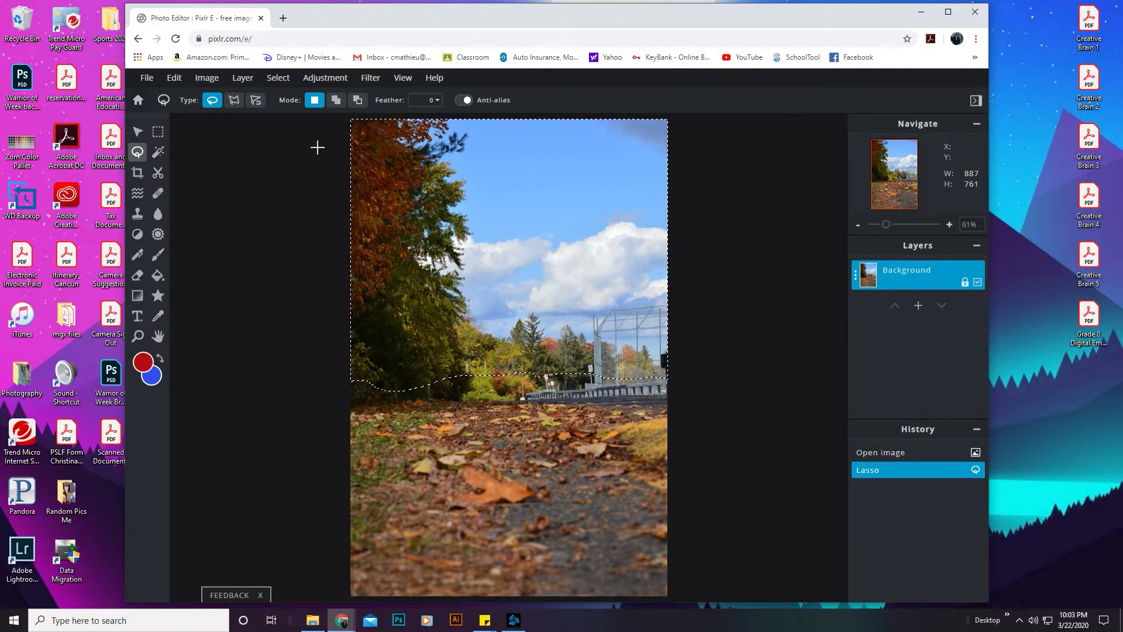
Step: Apply a Gaussian blur of about 20 to the selected background, and clear the selection
left_click(369, 78)
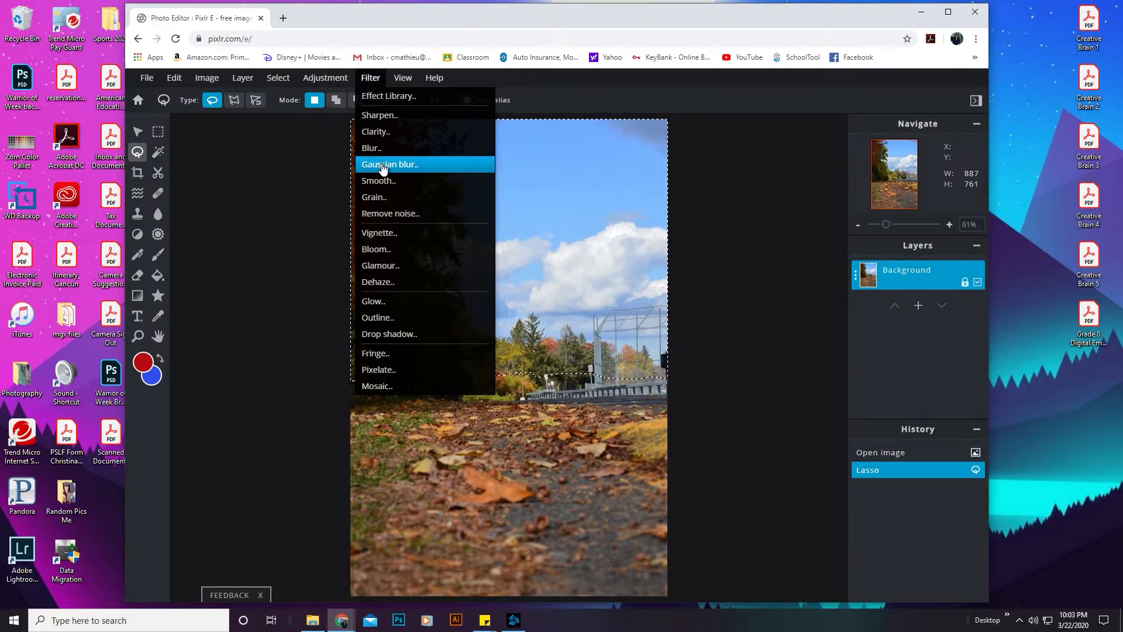
left_click(383, 167)
left_click_drag(441, 353, 490, 361)
left_click_drag(527, 300, 739, 237)
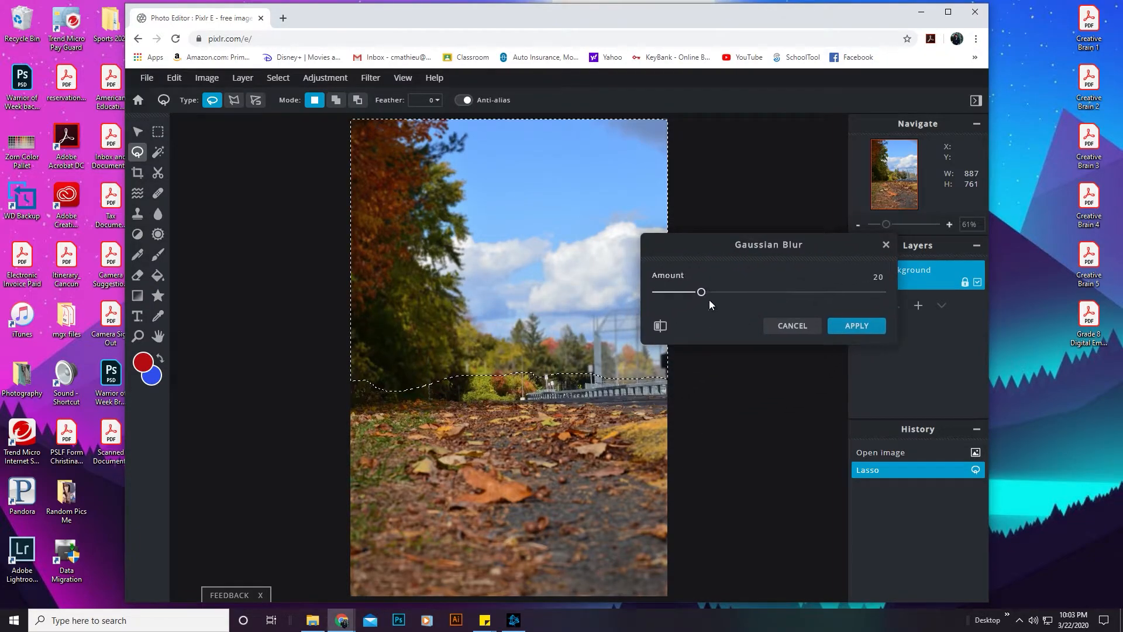
left_click_drag(700, 292, 703, 297)
left_click(855, 327)
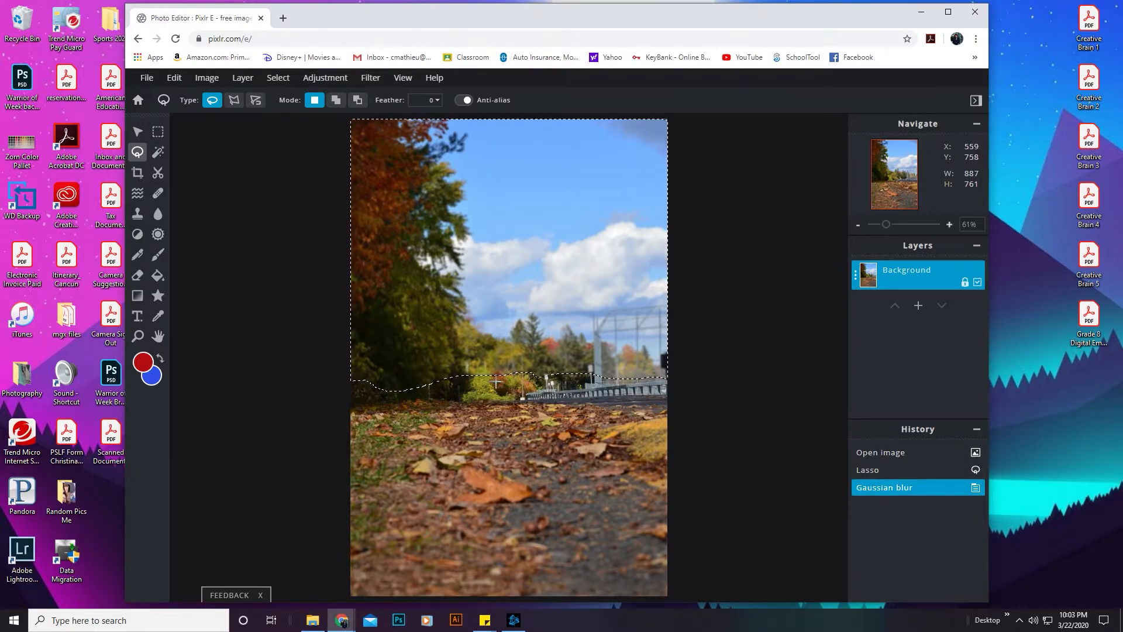
left_click(236, 173)
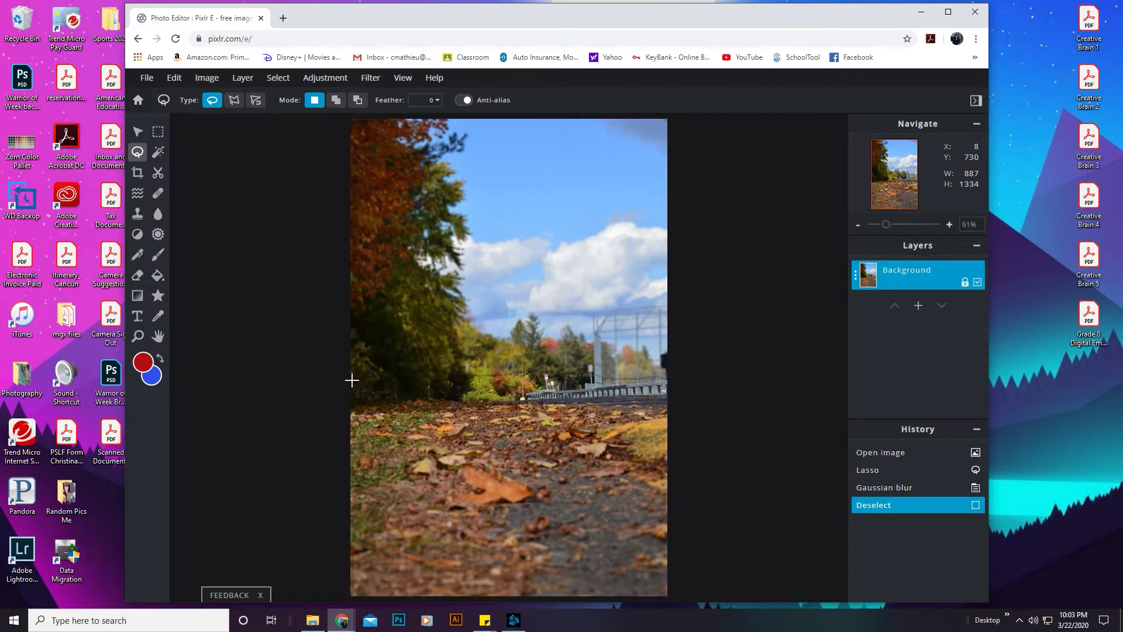
Step: Set up the Blur tool with a brush size of 166 px and 100% softness
left_click(157, 218)
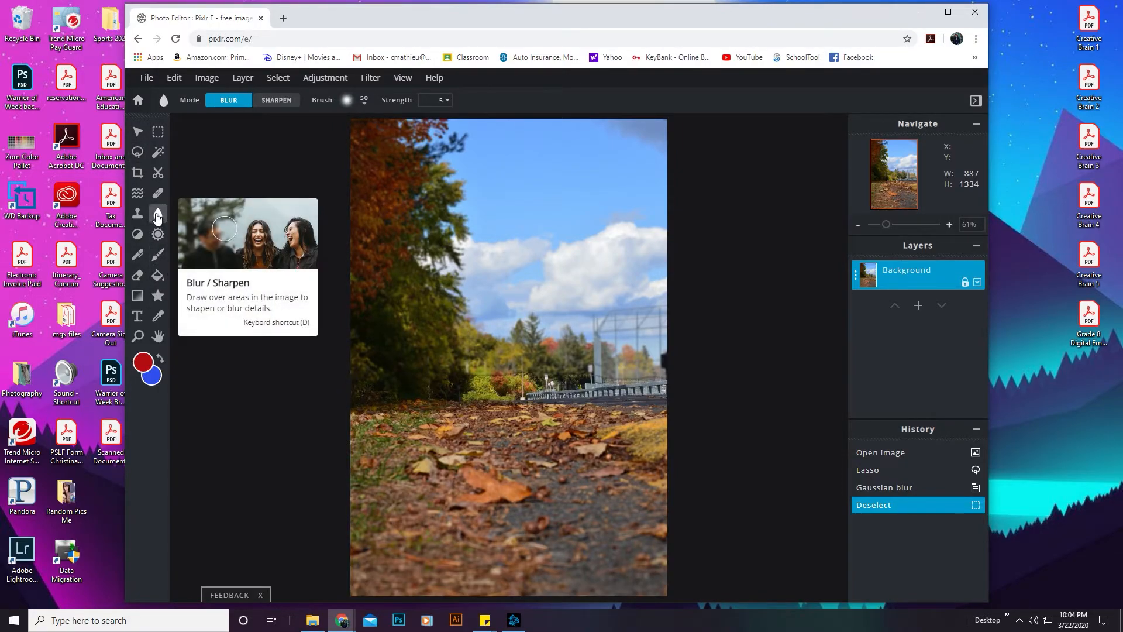
left_click(347, 103)
left_click(499, 144)
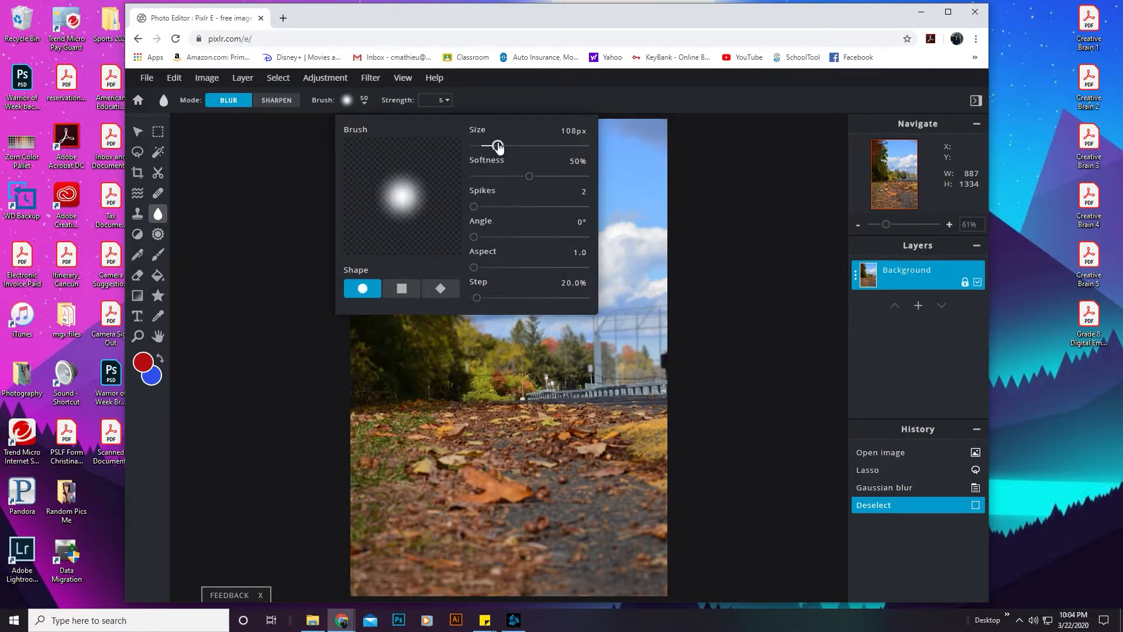
mouse_move(531, 176)
left_mouse_down()
mouse_move(473, 177)
mouse_move(608, 187)
left_mouse_up()
left_click_drag(497, 146, 510, 146)
left_click(280, 312)
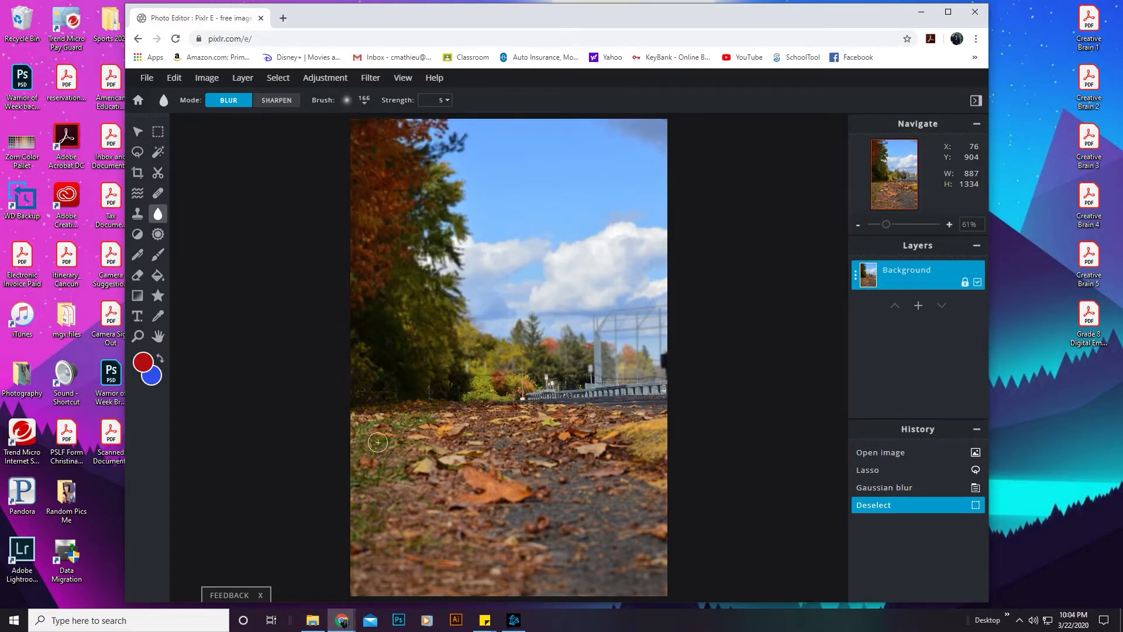
Step: Brush blur along the tree line and guardrail above the ground, and enlarge the brush to 397 px
mouse_move(387, 389)
left_mouse_down()
mouse_move(435, 379)
mouse_move(369, 390)
mouse_move(550, 376)
left_mouse_up()
mouse_move(551, 376)
left_mouse_down()
mouse_move(446, 381)
mouse_move(667, 378)
left_mouse_up()
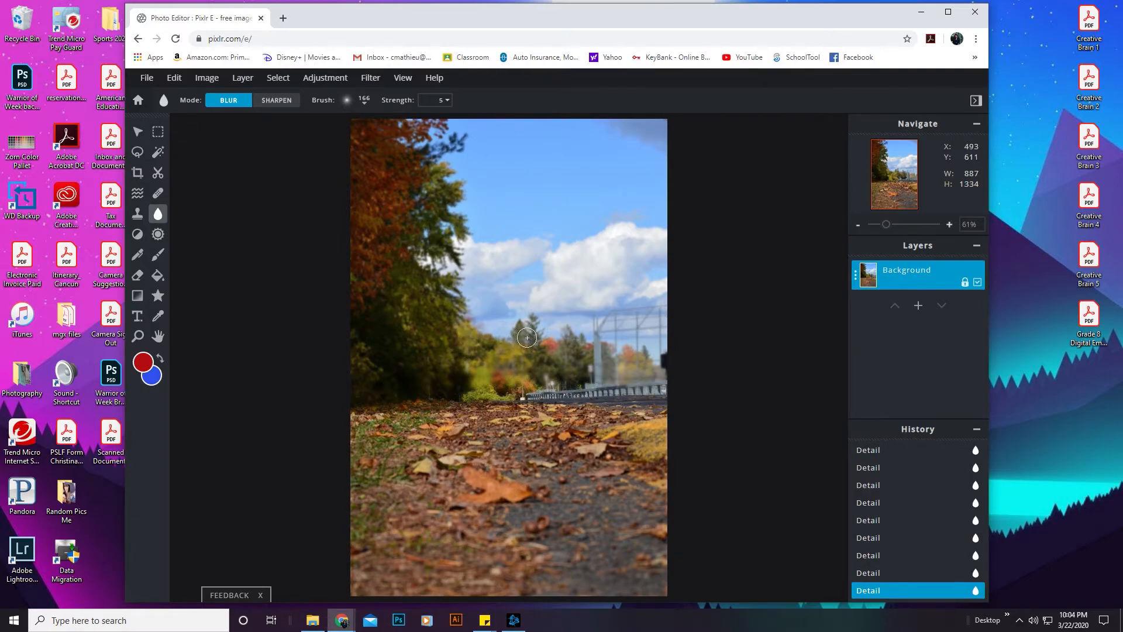
left_click(346, 102)
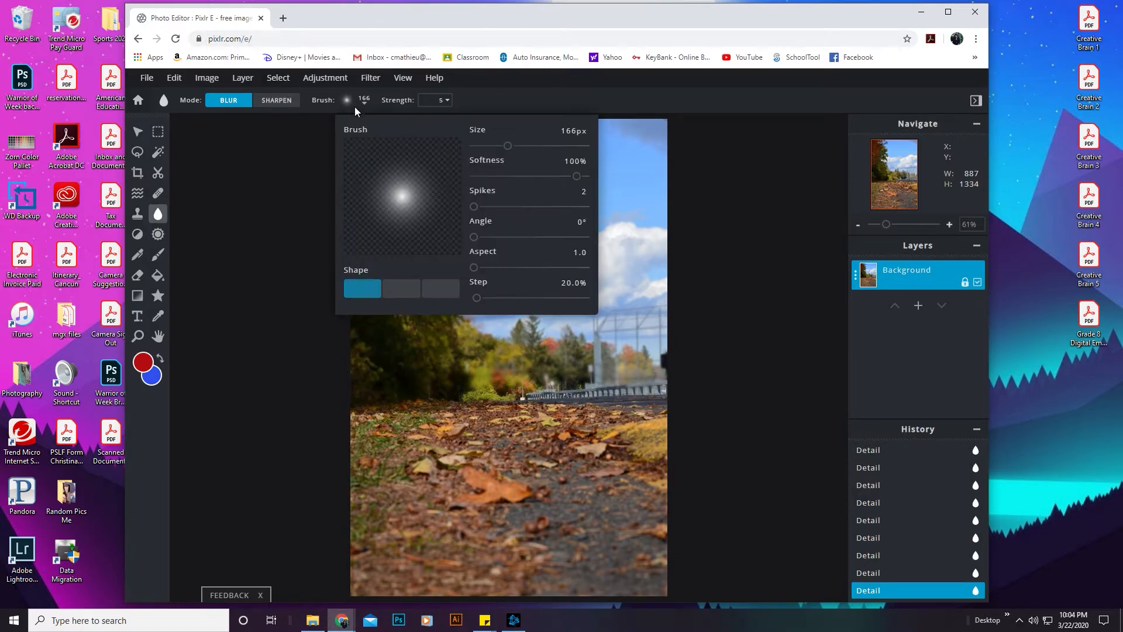
left_click_drag(511, 146, 567, 146)
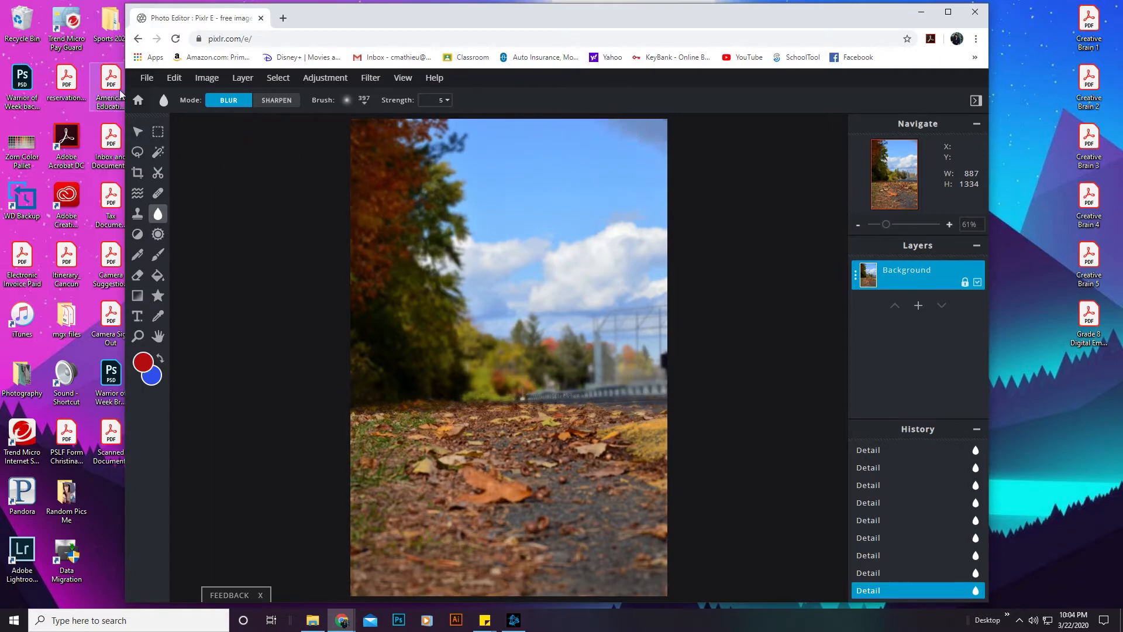
Step: Save the image as DSC_0261 in JPG format at 90% quality, and open the downloaded file
left_click(147, 80)
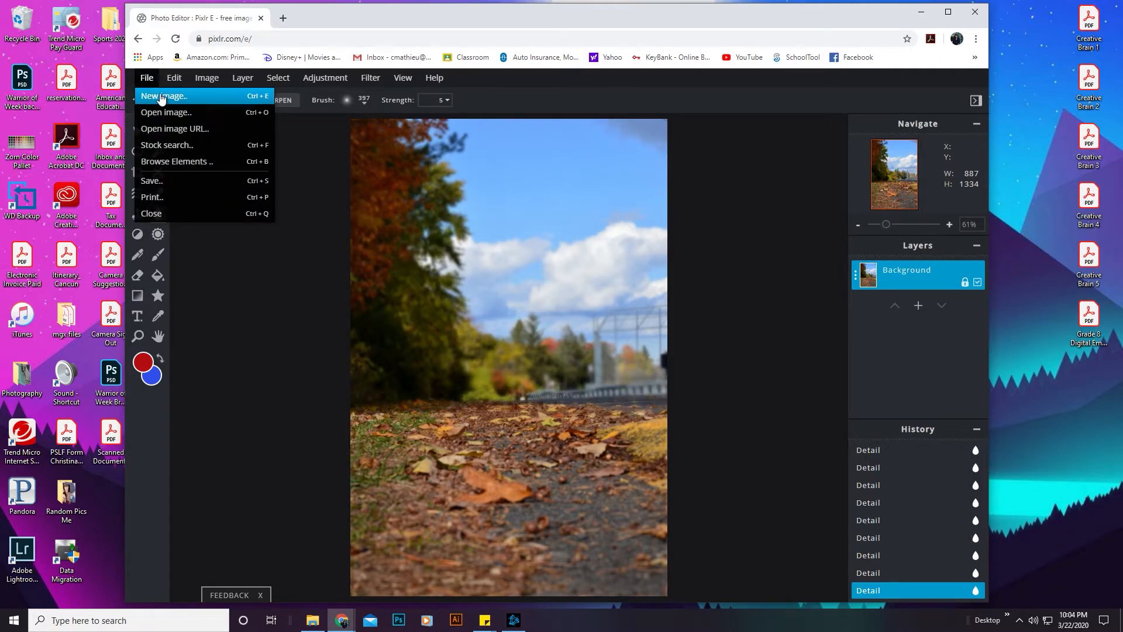
left_click(158, 181)
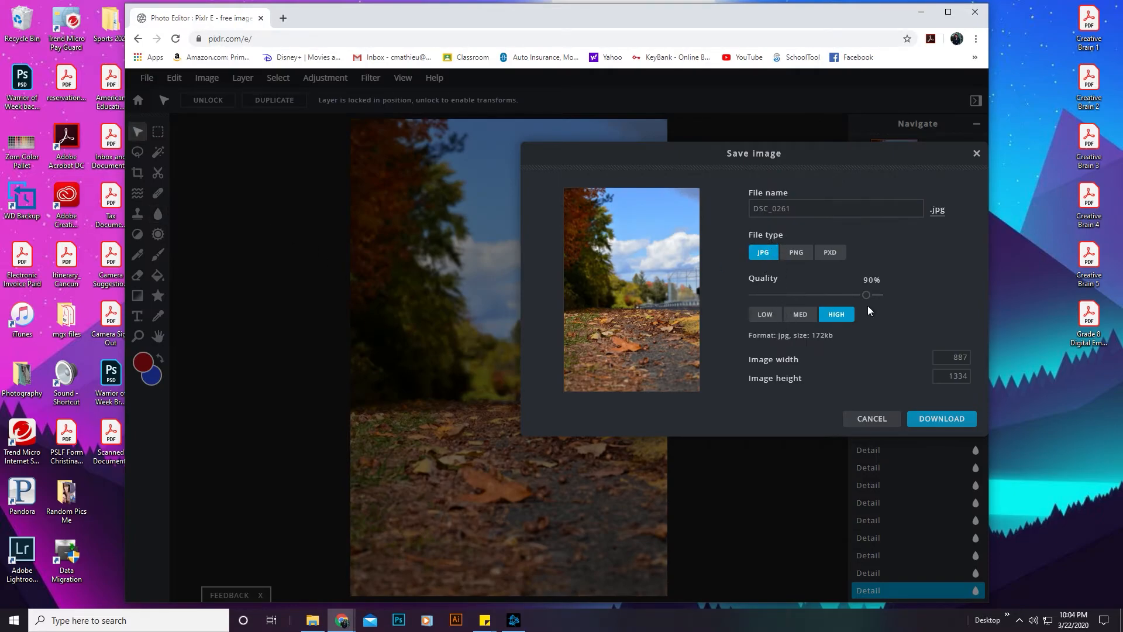
left_click(930, 419)
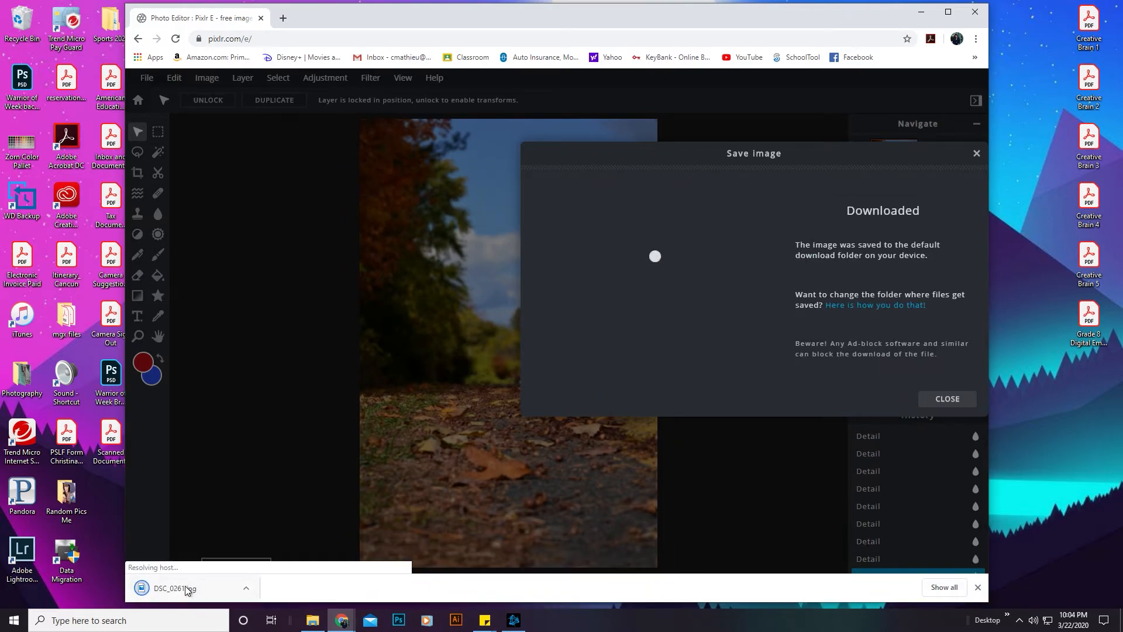
left_click(176, 589)
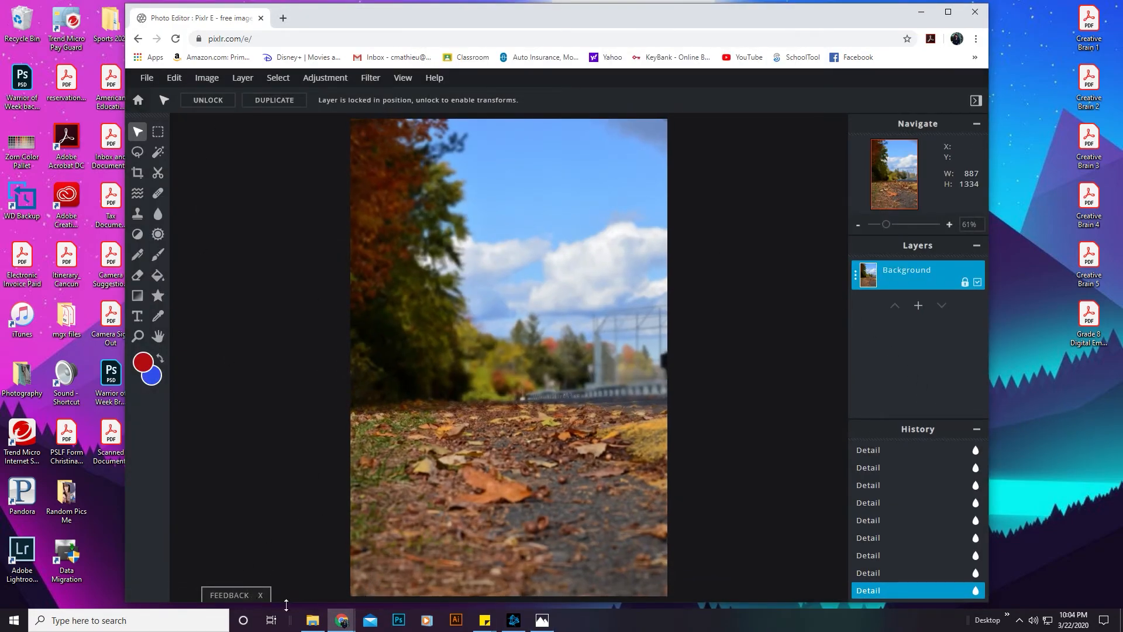
Step: Switch to File Explorer
left_click(313, 622)
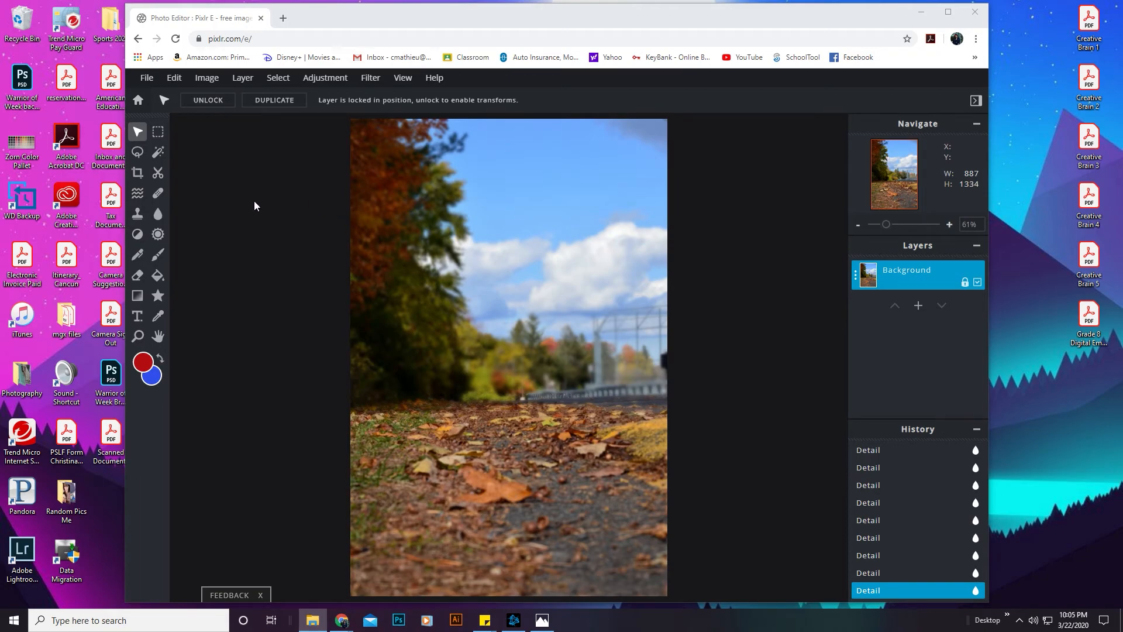